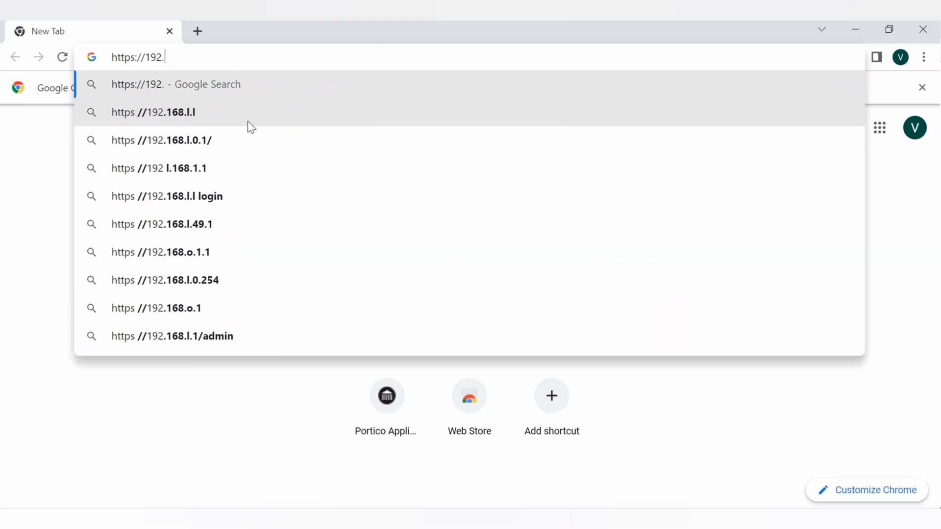
text(1.101)
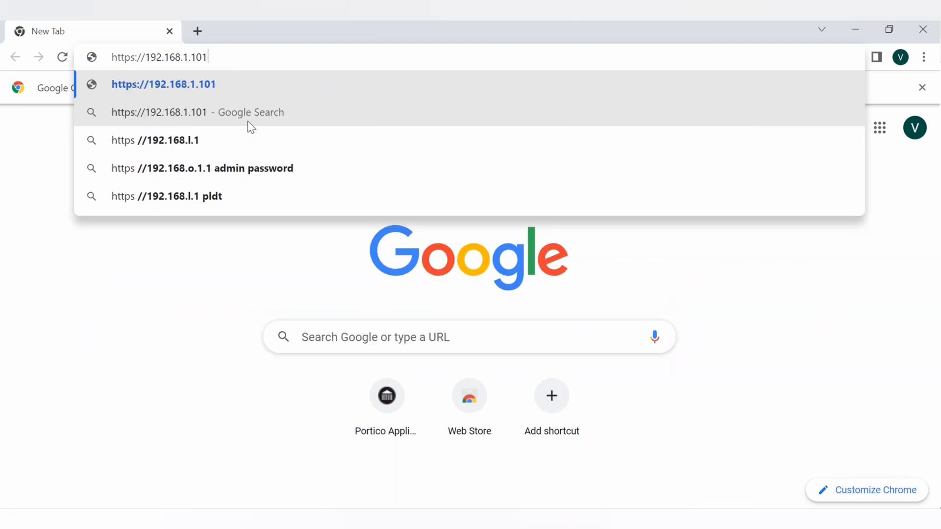
key(Return)
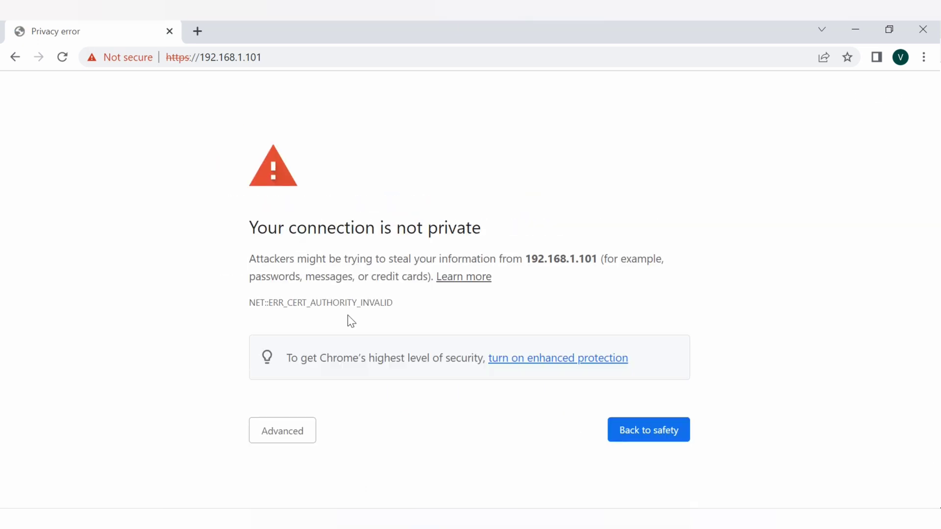
click(315, 434)
scroll(420, 317, down, 2)
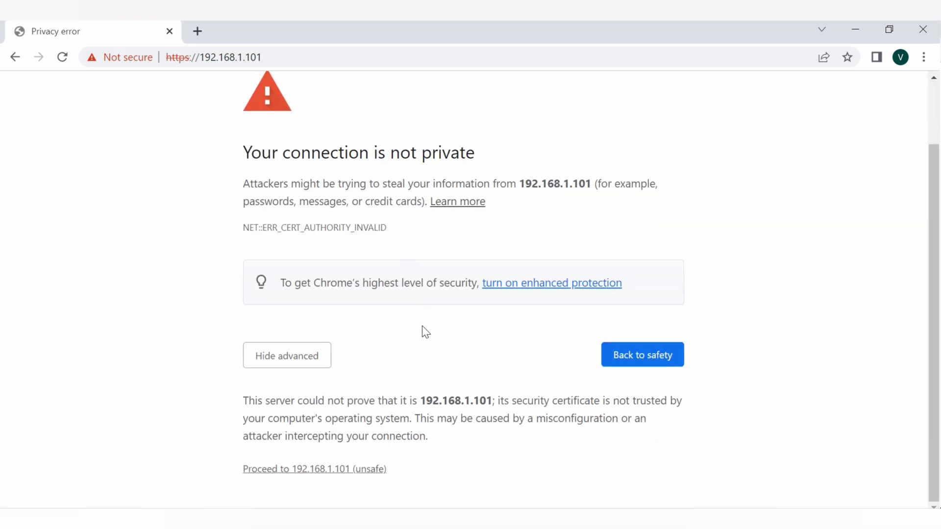
click(377, 470)
- Sign in to Gaia Portal as admin with the account password
text(admin)
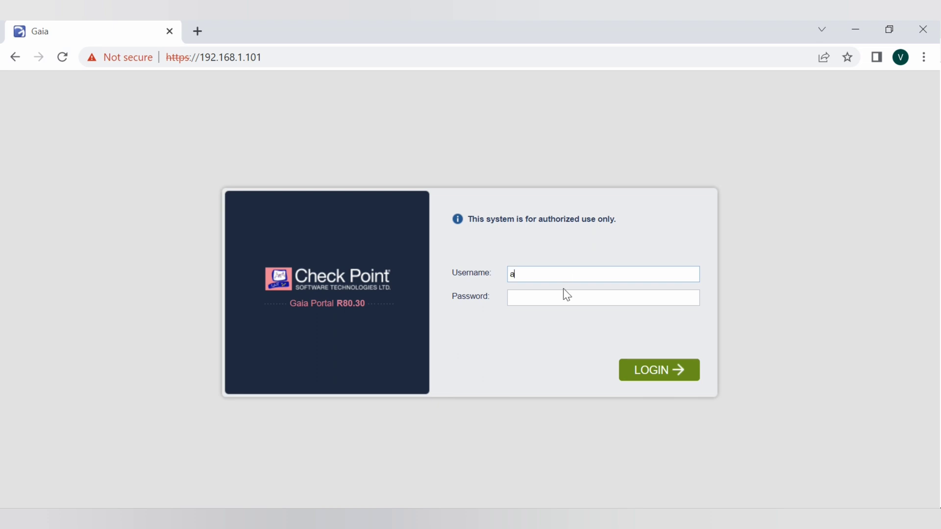
key(Tab)
text(••••••••)
click(657, 380)
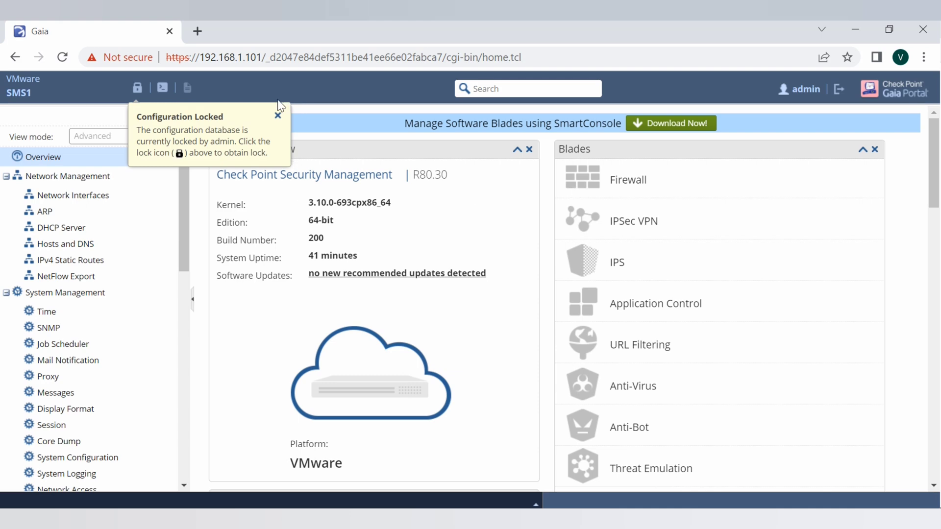
- Override the configuration lock and bring up the Upgrades (CPUSE) Status and Actions page
click(277, 116)
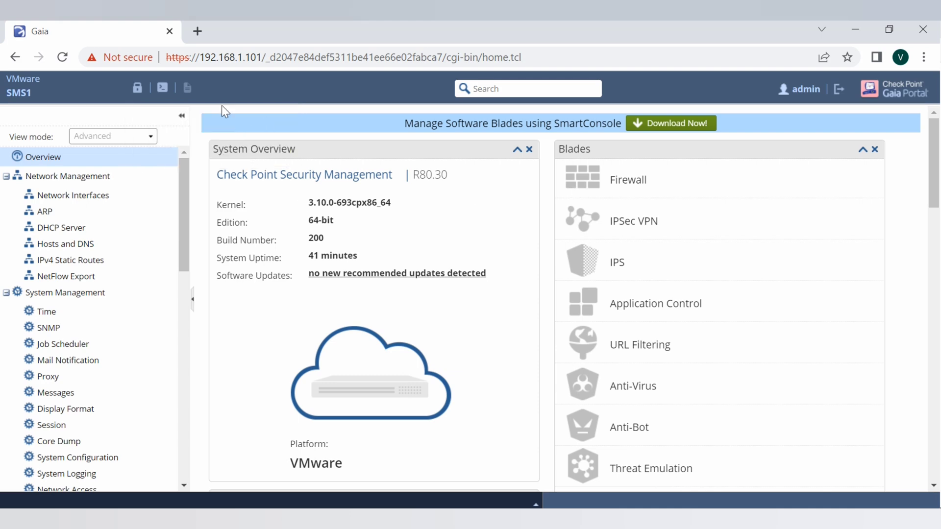
click(137, 88)
click(436, 322)
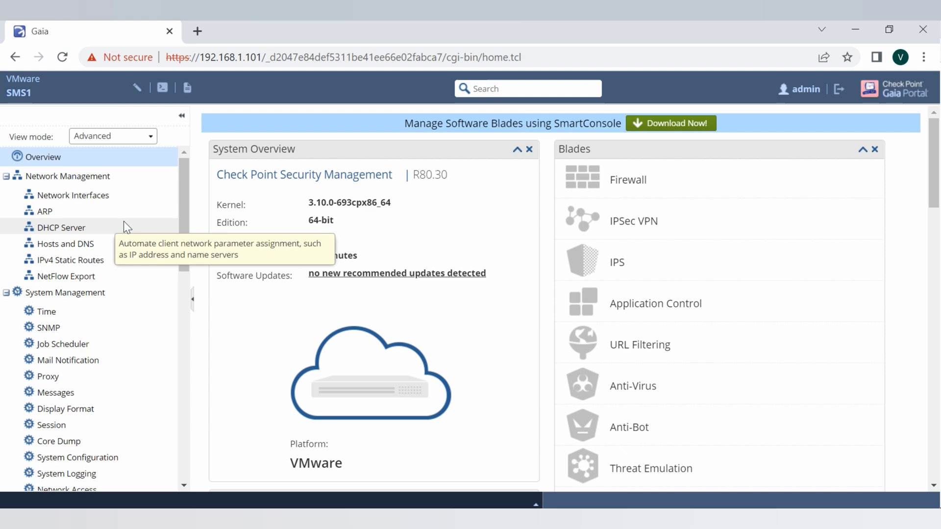
scroll(129, 230, down, 3)
scroll(137, 235, down, 9)
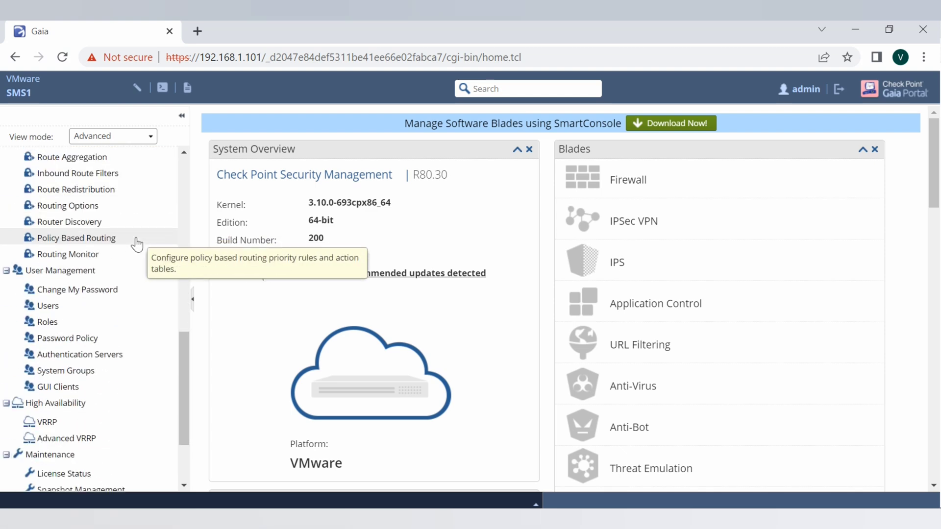
scroll(118, 360, down, 1)
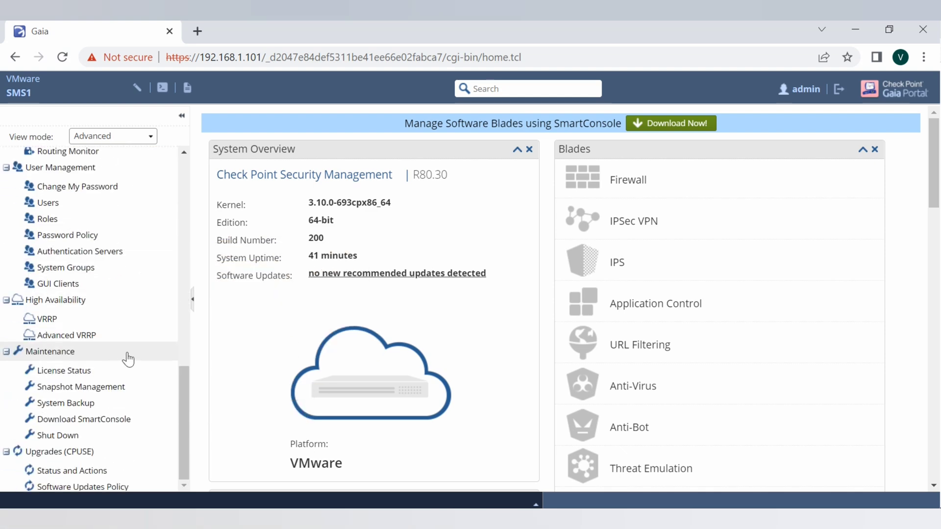
click(74, 471)
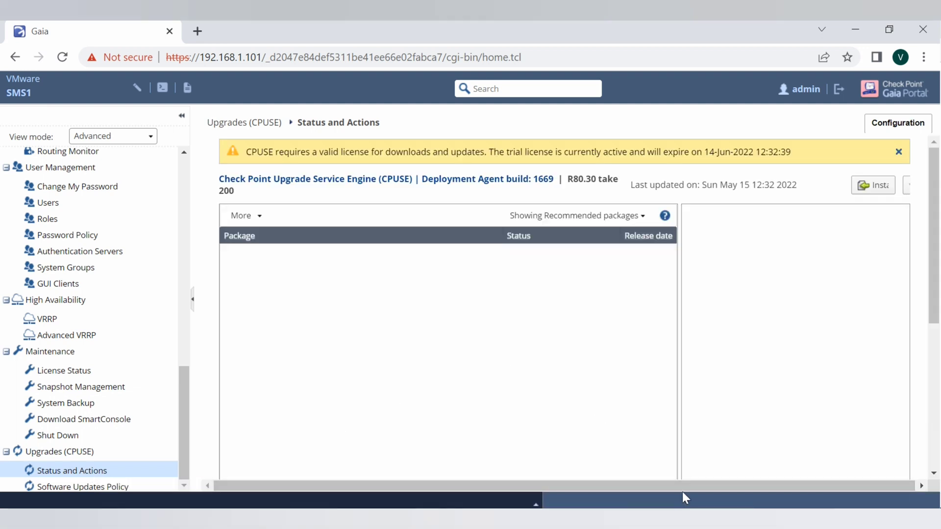
drag(678, 489, 782, 486)
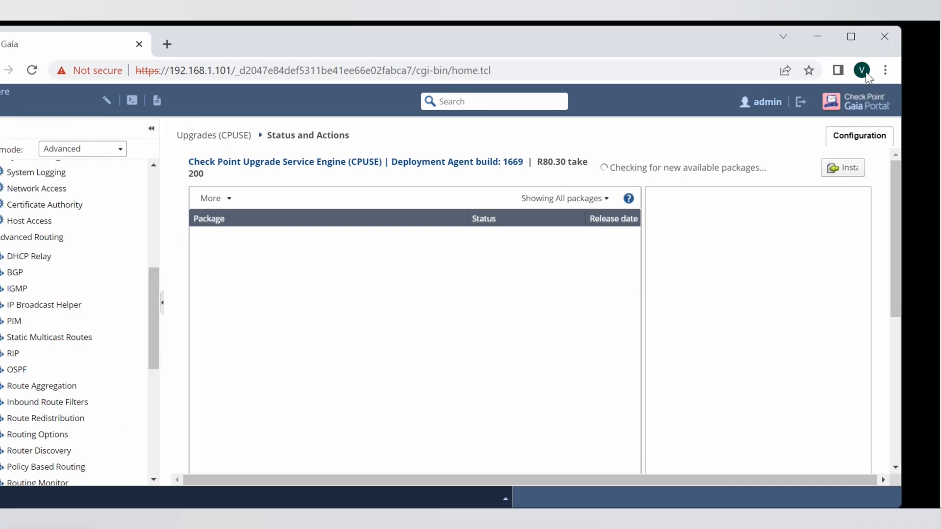
click(851, 37)
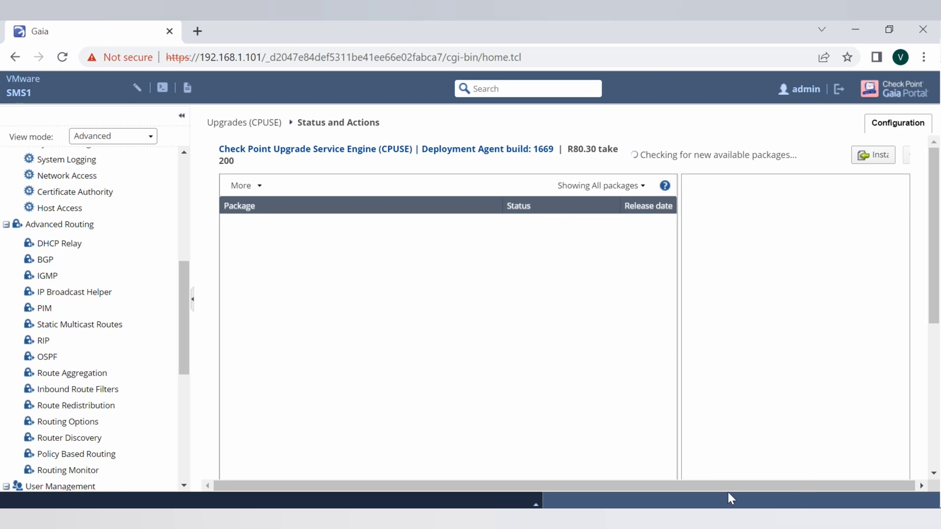
double_click(643, 35)
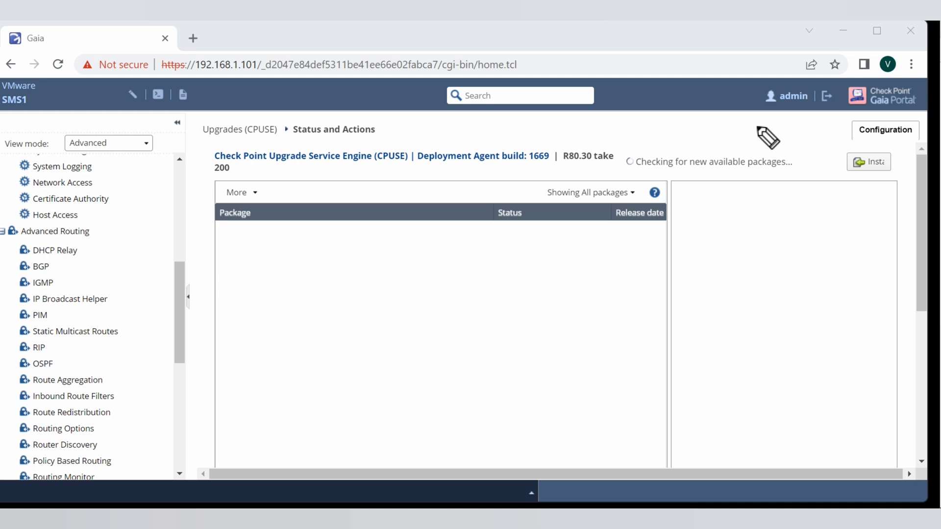
mouse_move(761, 135)
mouse_down()
mouse_move(832, 153)
mouse_move(816, 165)
mouse_up()
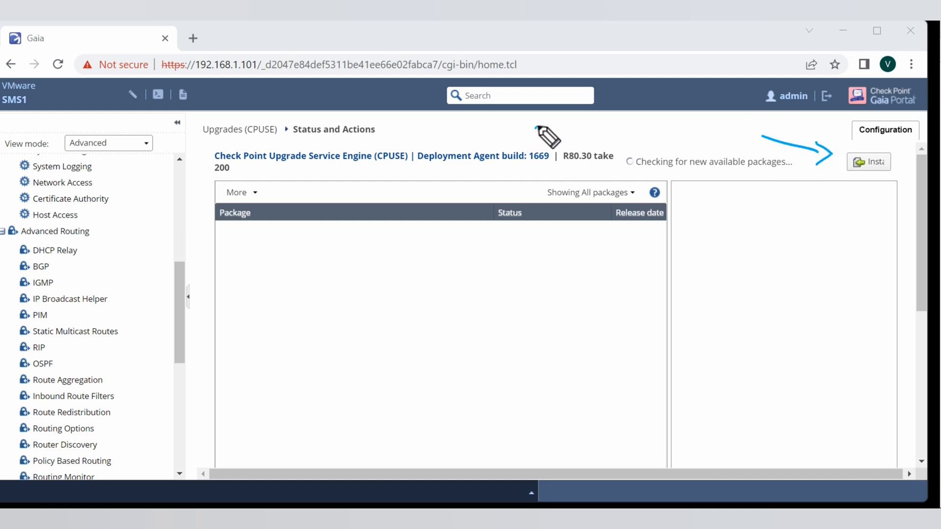
mouse_move(524, 130)
mouse_down()
mouse_move(618, 138)
mouse_move(657, 127)
mouse_move(769, 125)
mouse_up()
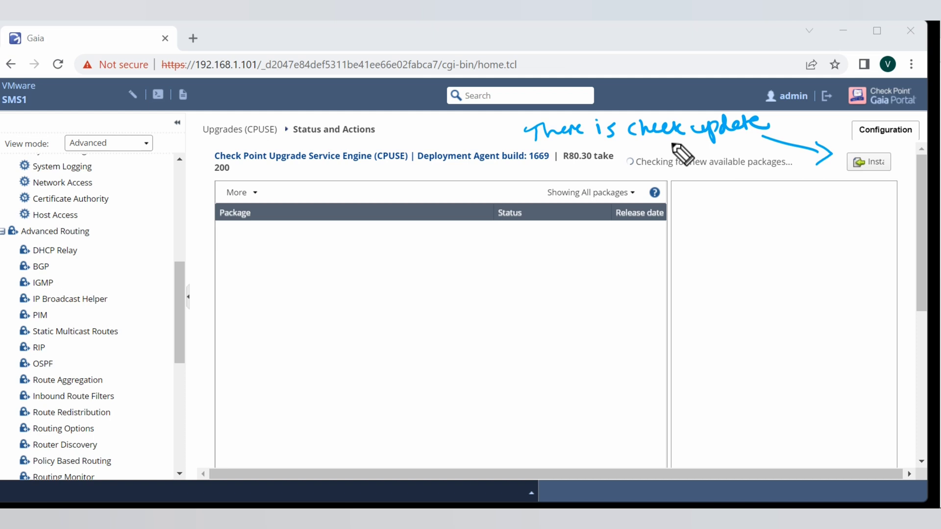
drag(633, 147, 637, 178)
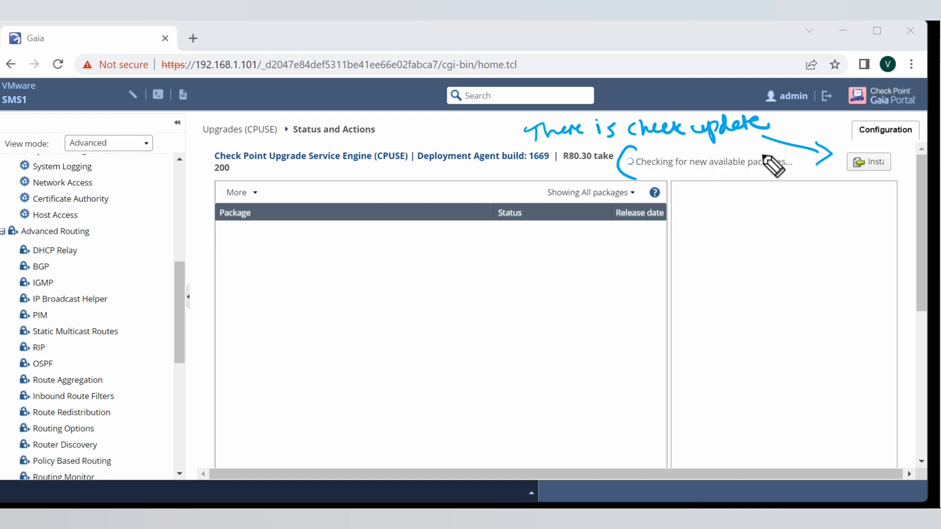
drag(782, 149, 780, 189)
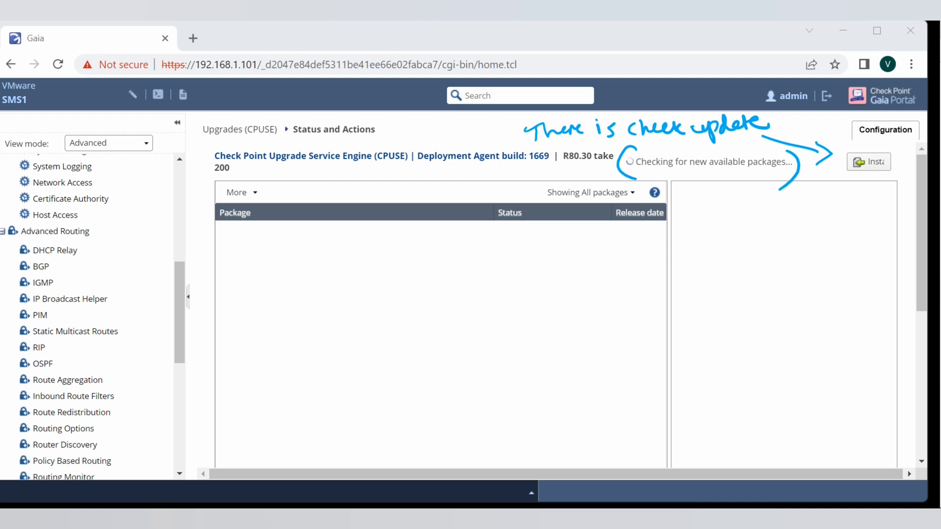
key(Escape)
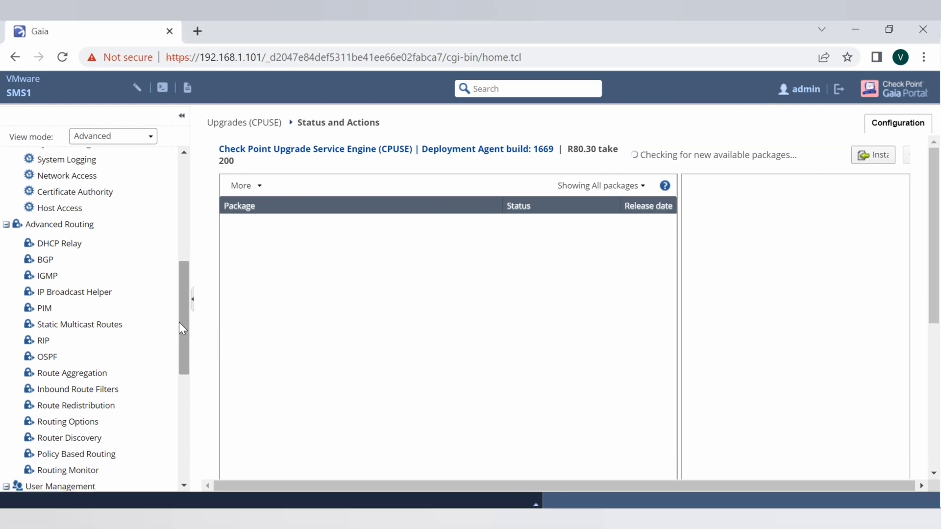
- Wait until CPUSE, updated to agent build 2176, lists the R81.10 upgrade packages
drag(175, 335, 183, 432)
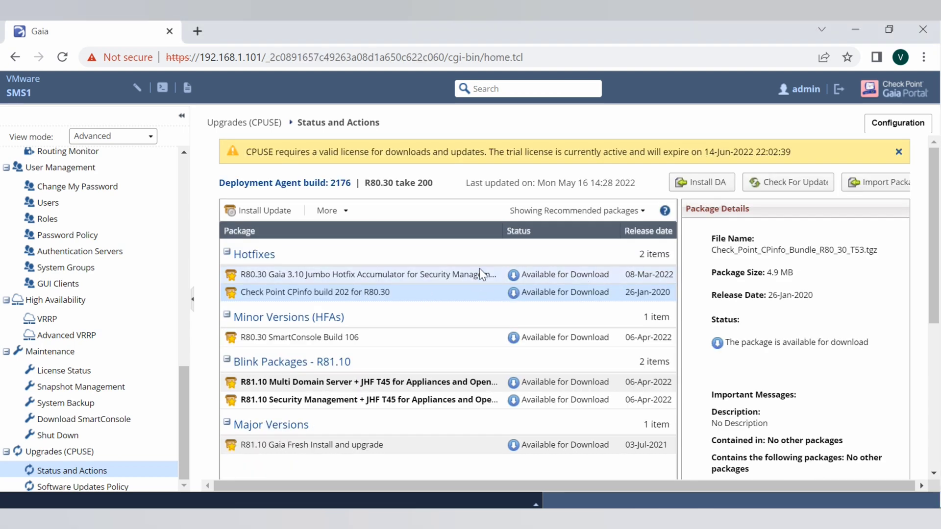
- Run Verify Update on the R81.10 Gaia Fresh Install package and confirm it is upgradable
scroll(480, 275, down, 5)
scroll(456, 280, down, 1)
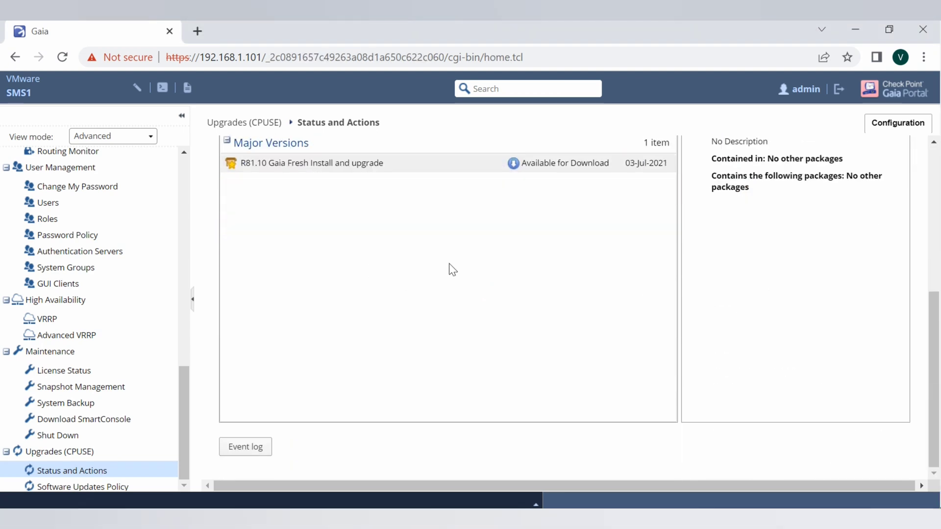
scroll(428, 245, up, 3)
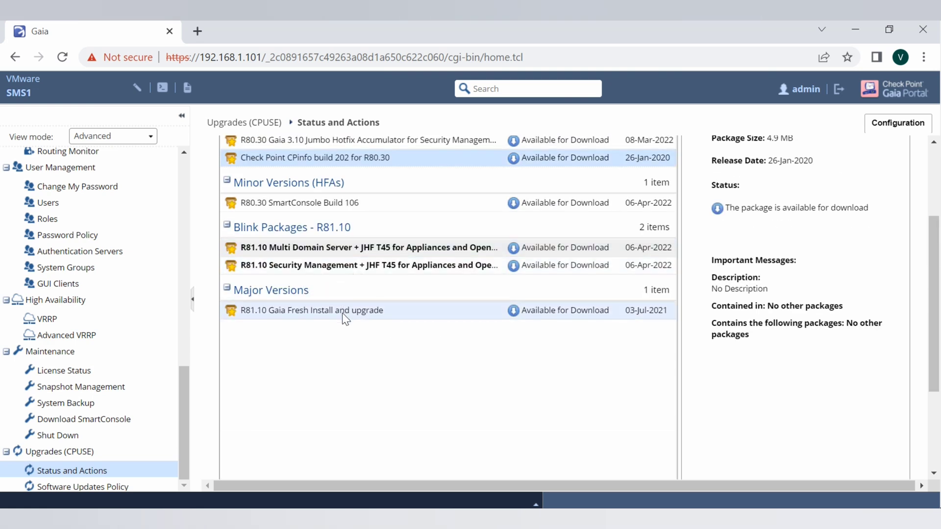
click(522, 308)
right_click(488, 309)
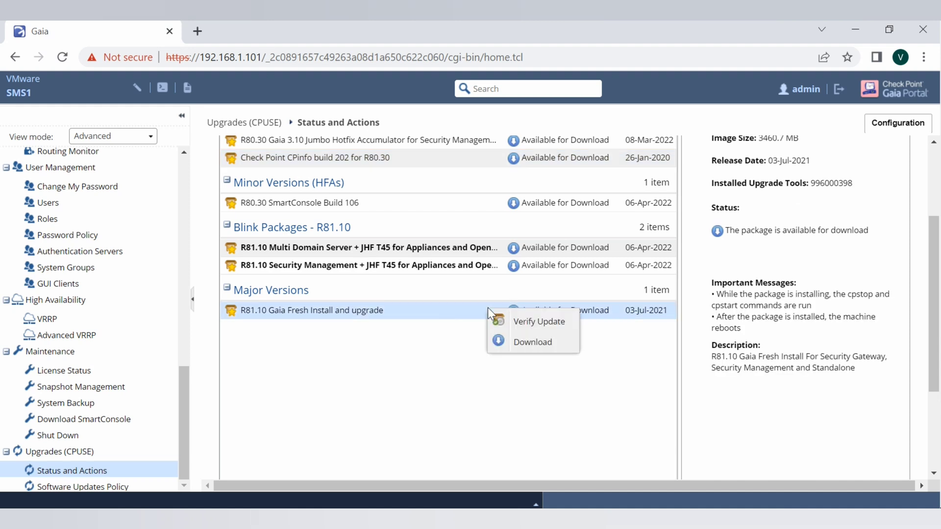
click(538, 322)
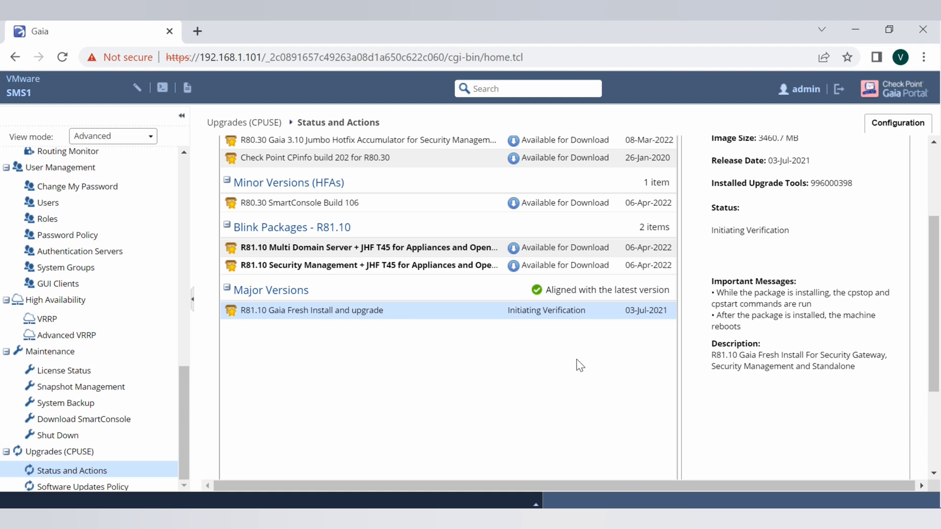
mouse_move(497, 334)
mouse_down()
mouse_move(591, 328)
mouse_move(603, 308)
mouse_move(544, 296)
mouse_move(505, 341)
mouse_move(516, 335)
mouse_up()
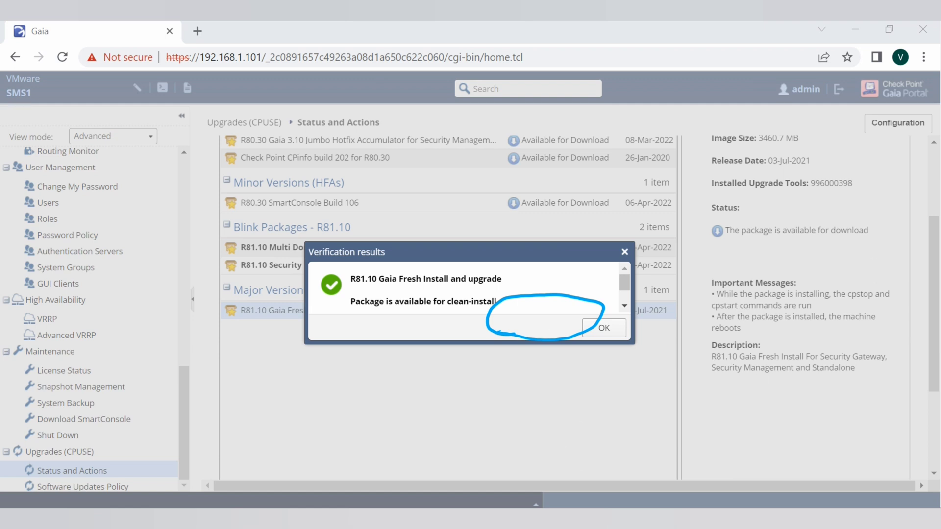
click(625, 307)
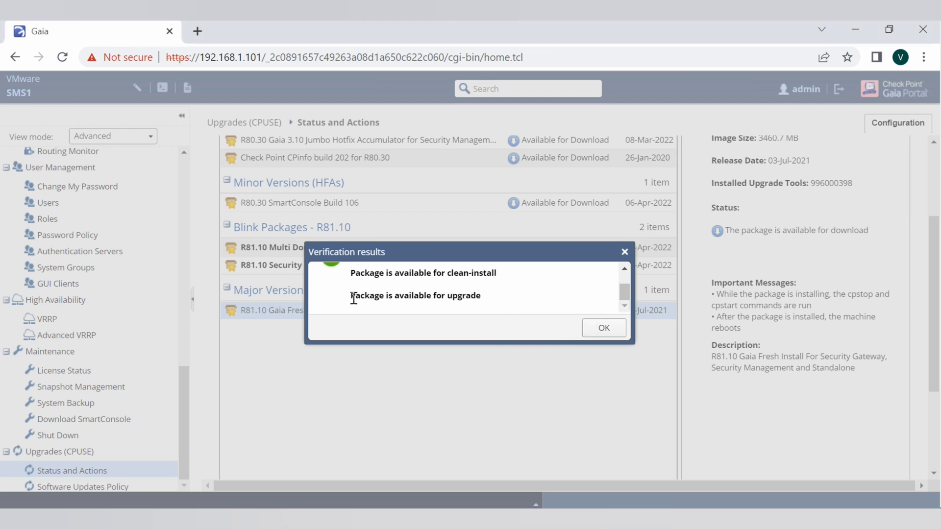
drag(350, 296, 512, 299)
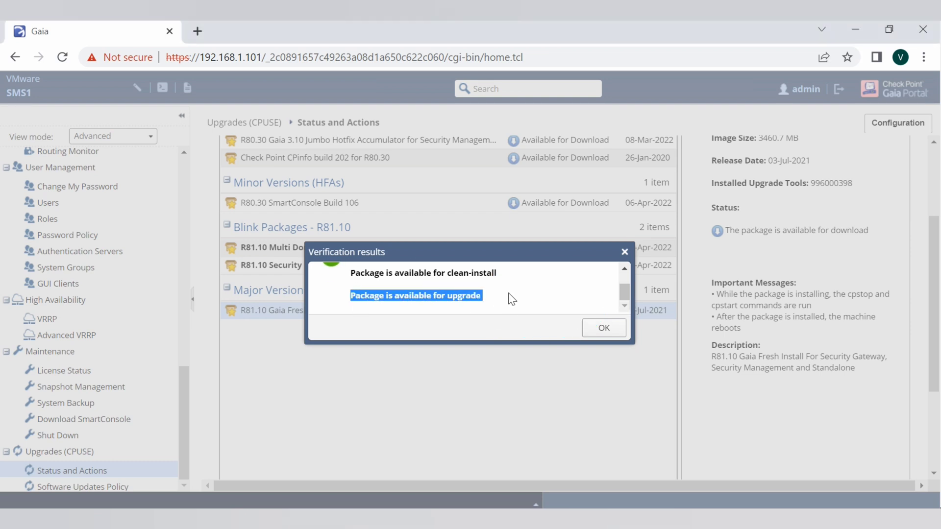
click(604, 328)
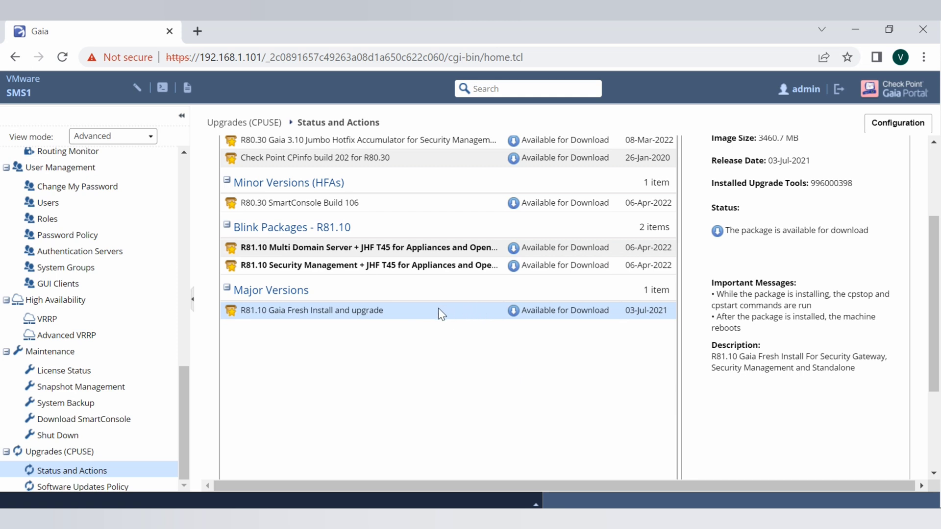
- Download the R81.10 Gaia Fresh Install and upgrade package from its context menu
right_click(484, 311)
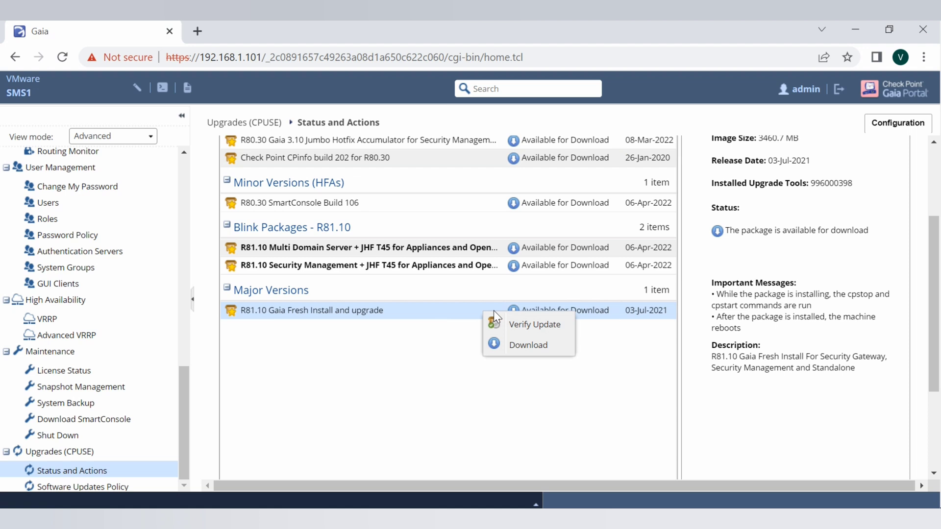
click(532, 345)
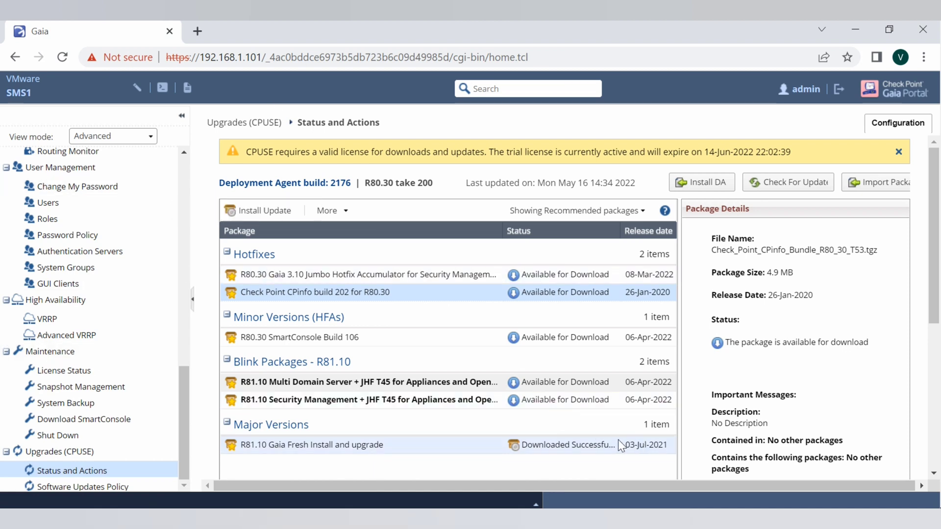
- Upgrade with the downloaded R81.10 package, accepting the automatic-reboot warning in Image Upgrade
click(583, 445)
scroll(584, 446, down, 2)
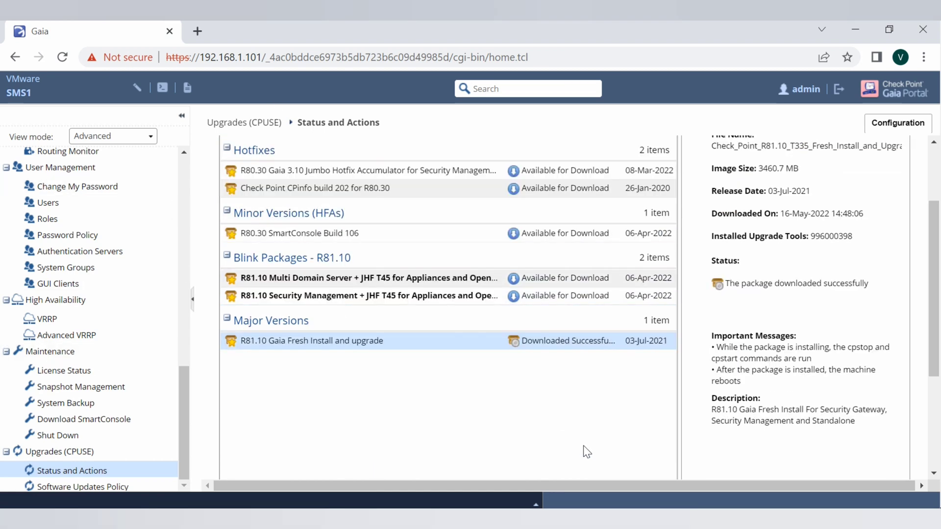
right_click(552, 341)
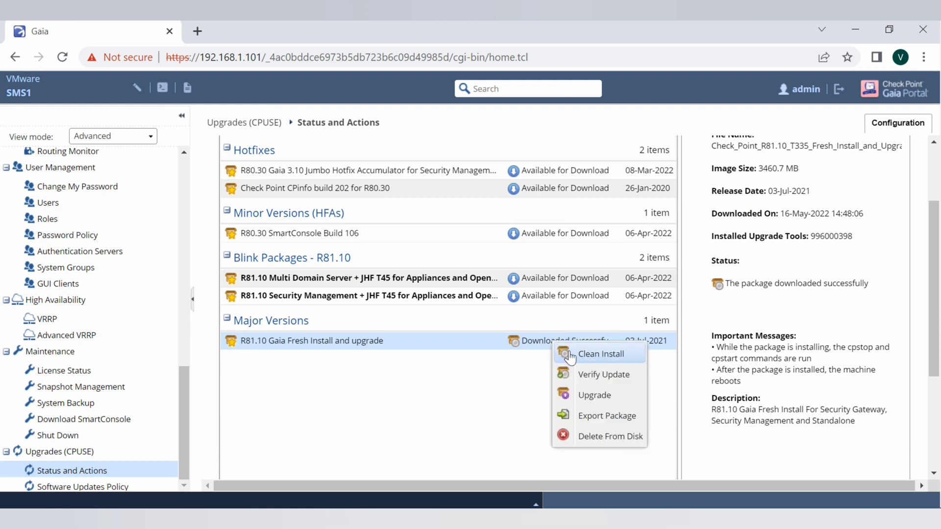
click(607, 401)
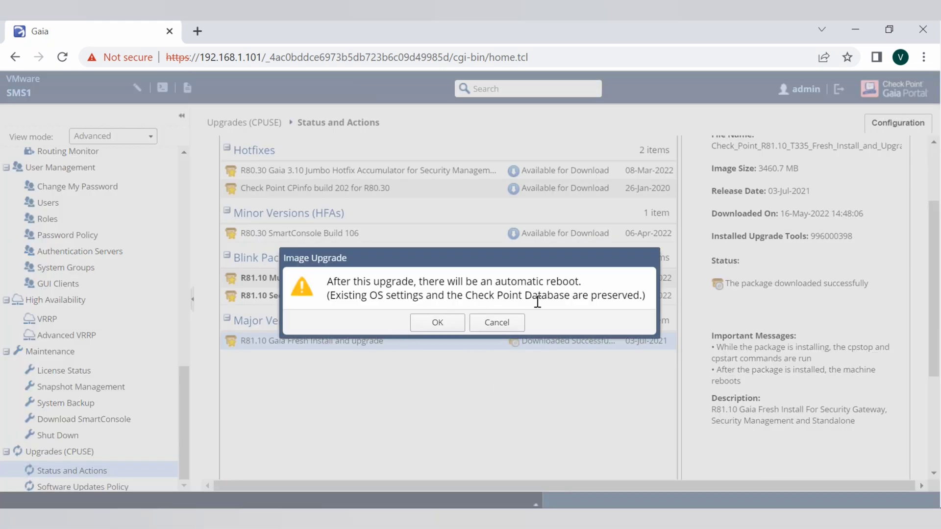
click(438, 324)
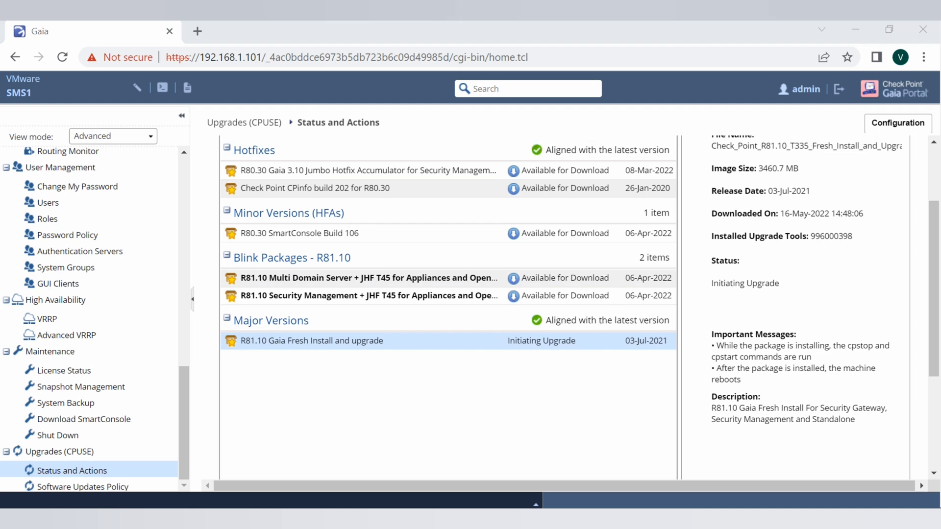
- Let the upgrade initialize until the Upgrade Report shows Upgrade is in Progress
mouse_move(539, 307)
mouse_down()
mouse_move(484, 354)
mouse_move(563, 393)
mouse_move(613, 321)
mouse_move(482, 321)
mouse_up()
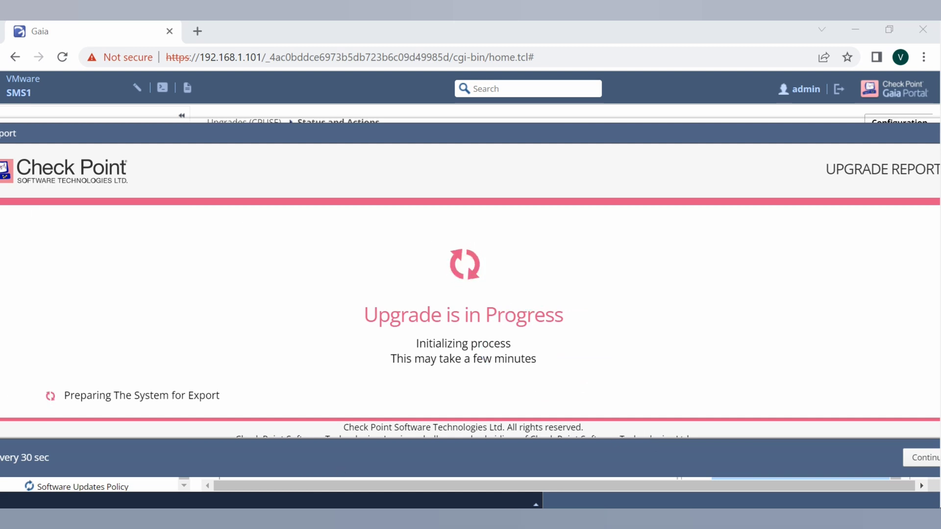
- Restore the browser window and watch the Upgrade Report until Rebooting System appears
click(278, 229)
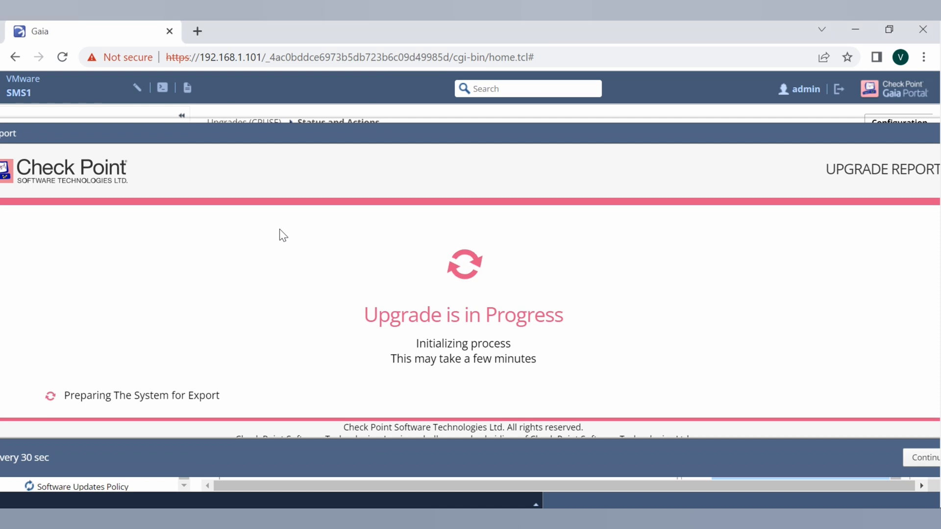
double_click(446, 46)
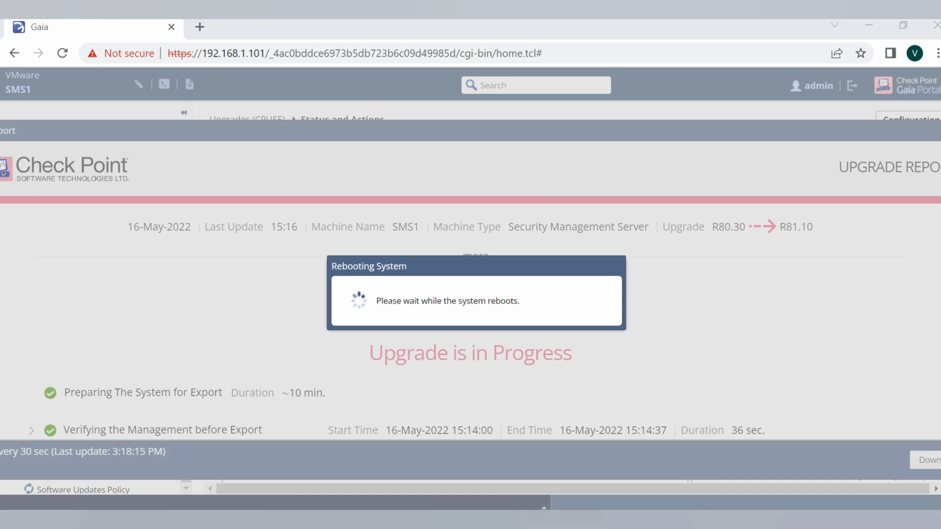
- Wait while SMS1 reboots until 192.168.1.101 shows This site can't be reached
drag(378, 245, 444, 242)
mouse_move(114, 333)
mouse_down()
mouse_move(142, 318)
mouse_move(166, 287)
mouse_up()
mouse_move(166, 335)
mouse_down()
mouse_move(216, 329)
mouse_move(242, 314)
mouse_move(236, 290)
mouse_move(262, 264)
mouse_move(258, 308)
mouse_up()
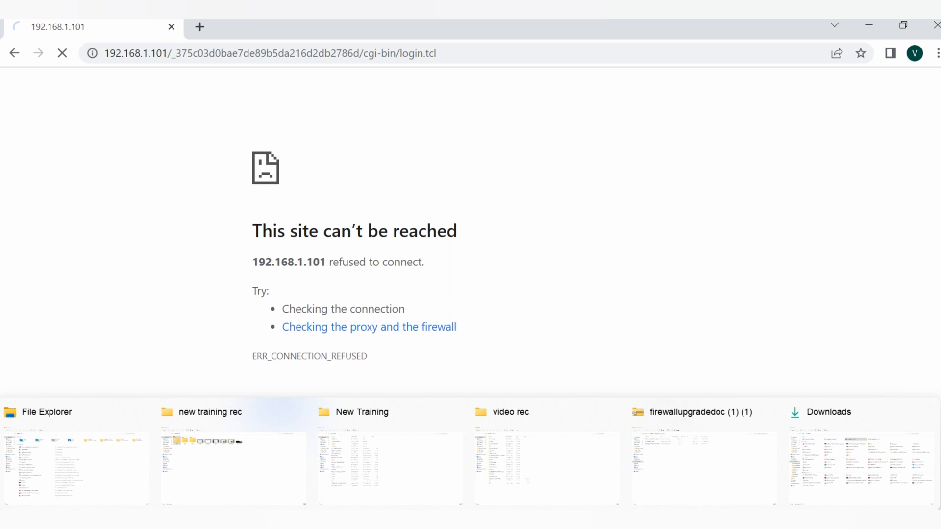
- Switch to VMware Workstation and open the SMS1 virtual machine's console tab
mouse_move(874, 437)
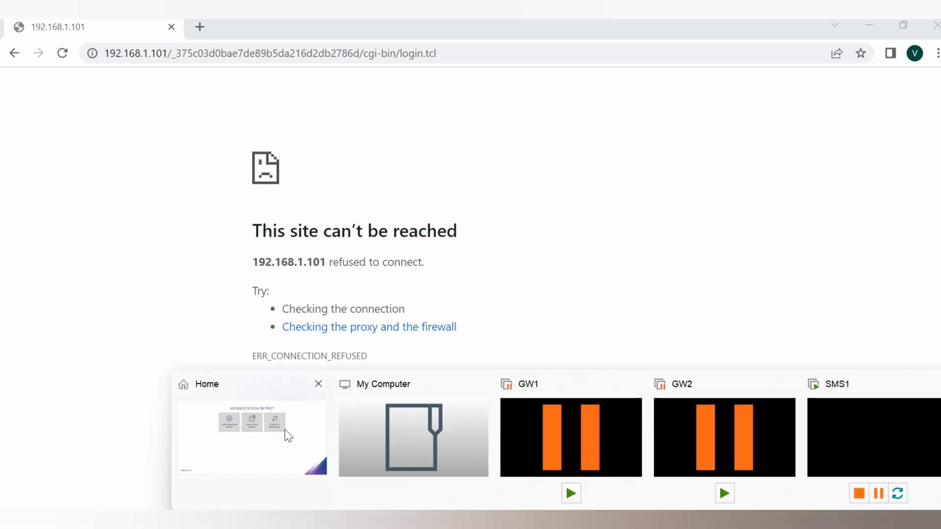
click(285, 430)
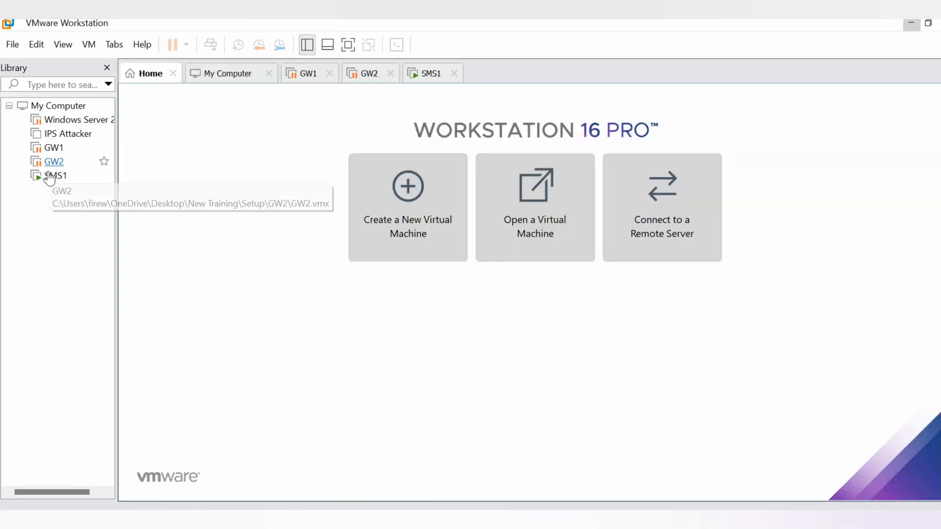
click(106, 174)
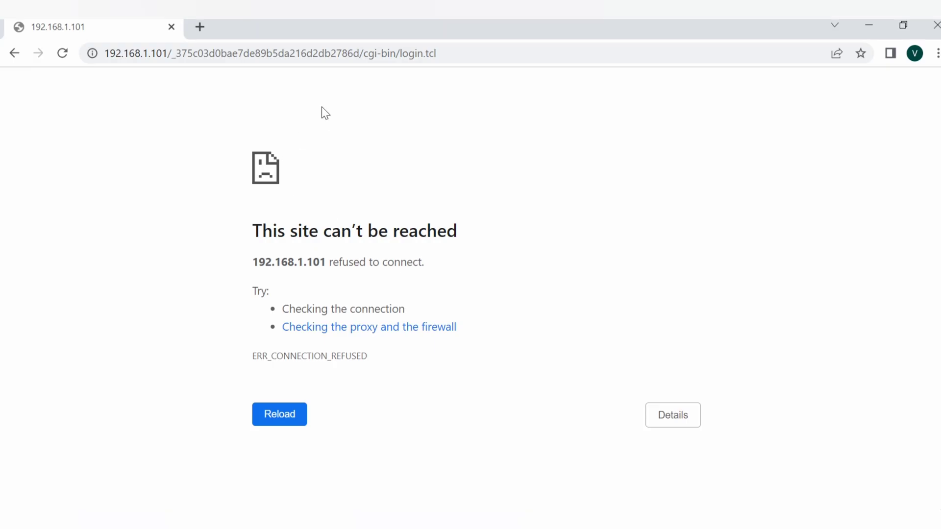
- Reload the SMS1 portal address over HTTPS and enter the administrator password to sign in
click(191, 54)
key(Return)
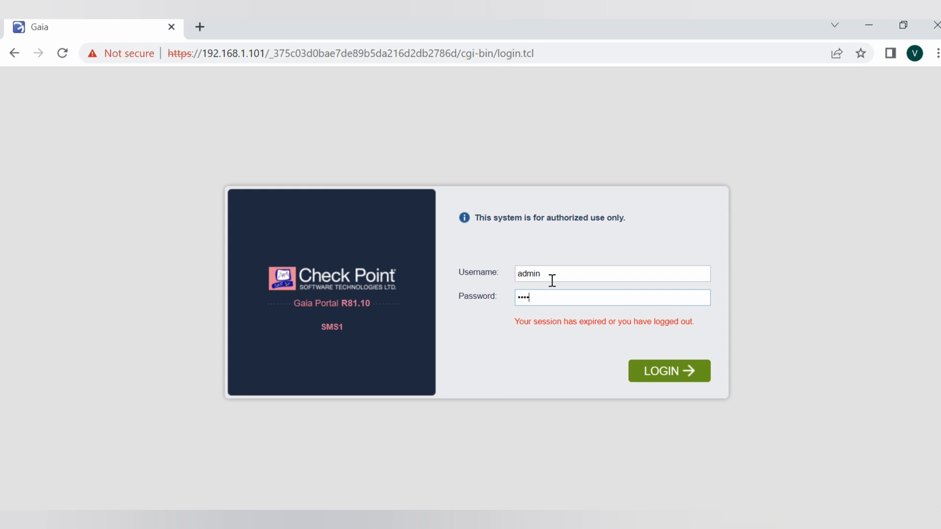
text(3)
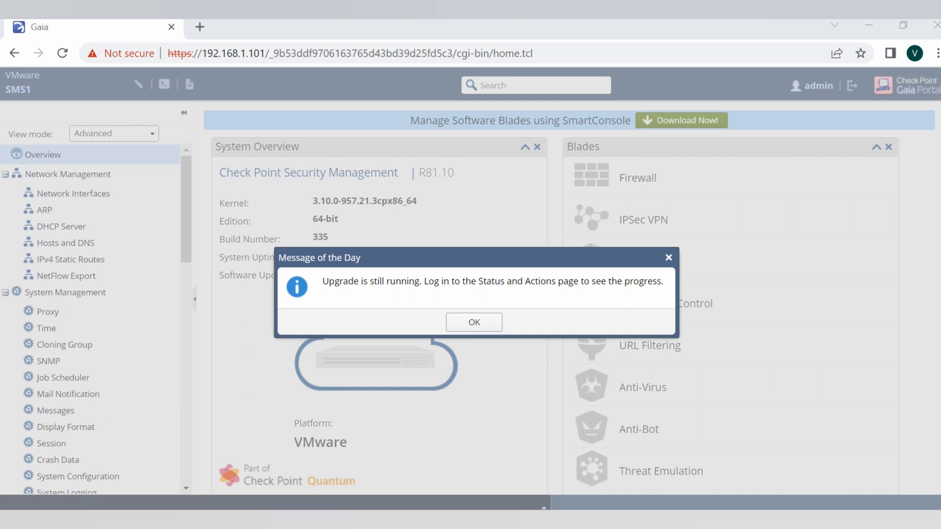
- Dismiss the upgrade-running notice, circle R81.10 and handwrite 'Now at R81.10 version' beside it
click(473, 324)
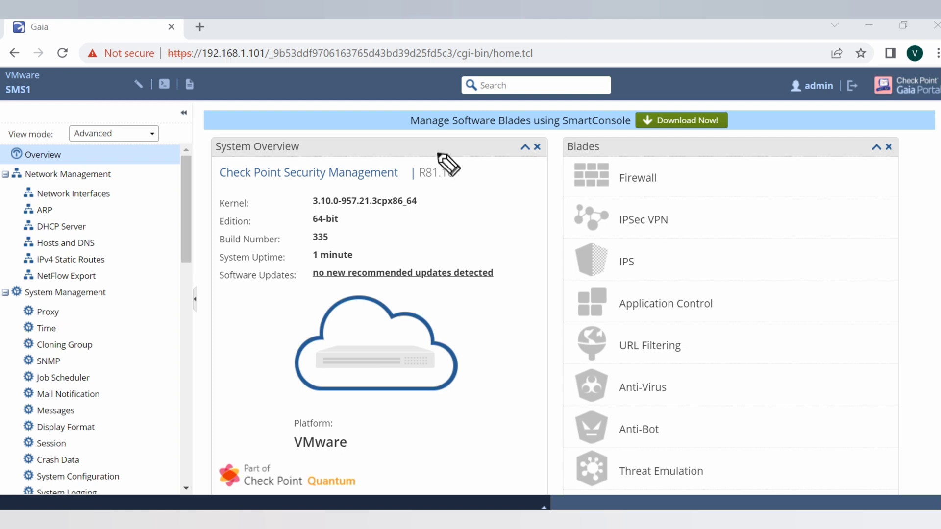
mouse_move(422, 186)
mouse_down()
mouse_move(477, 179)
mouse_move(427, 152)
mouse_move(420, 204)
mouse_move(444, 195)
mouse_up()
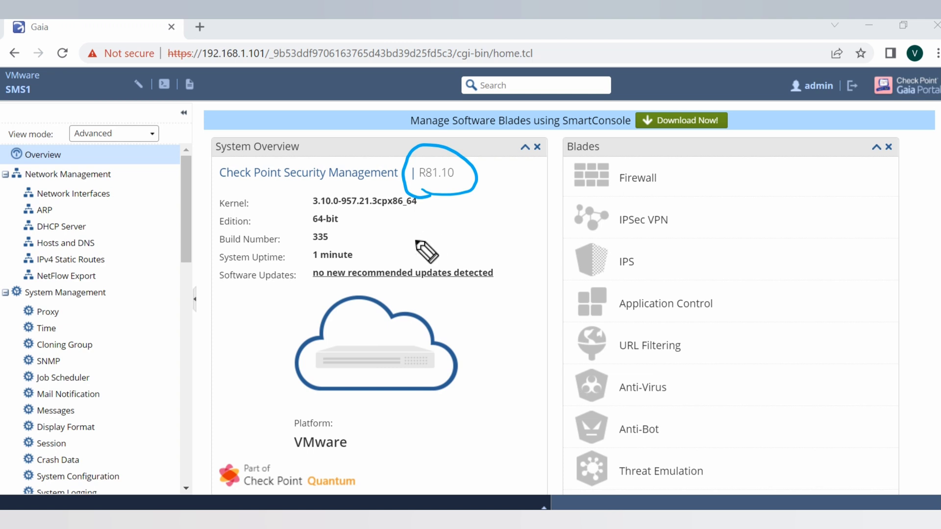
mouse_move(405, 241)
mouse_down()
mouse_move(399, 258)
mouse_move(416, 238)
mouse_move(443, 240)
mouse_move(473, 218)
mouse_move(485, 199)
mouse_move(499, 192)
mouse_move(502, 203)
mouse_up()
mouse_move(464, 267)
mouse_down()
mouse_move(538, 219)
mouse_move(534, 210)
mouse_up()
mouse_move(508, 278)
mouse_down()
mouse_move(550, 257)
mouse_move(583, 218)
mouse_up()
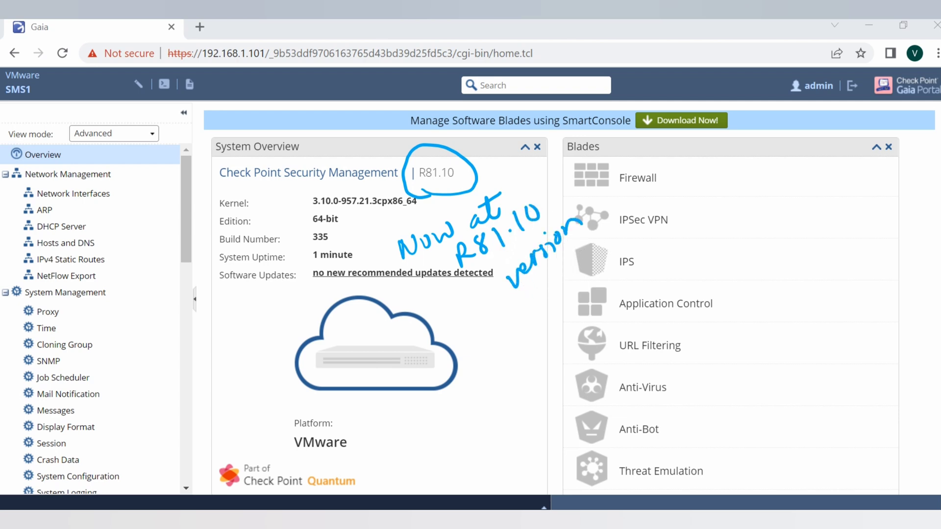